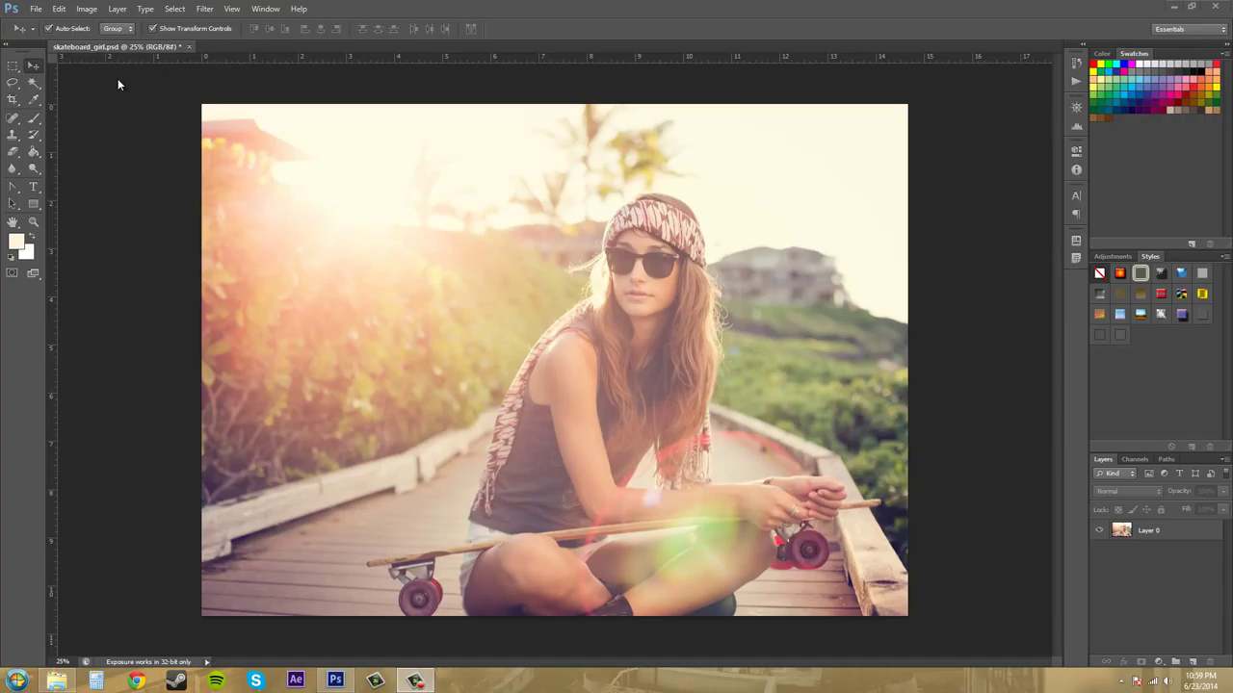
- Open Edit > Preferences > Performance and tick Active for the E:\ scratch disk
{"action": "left_click", "coordinate": [58, 8]}
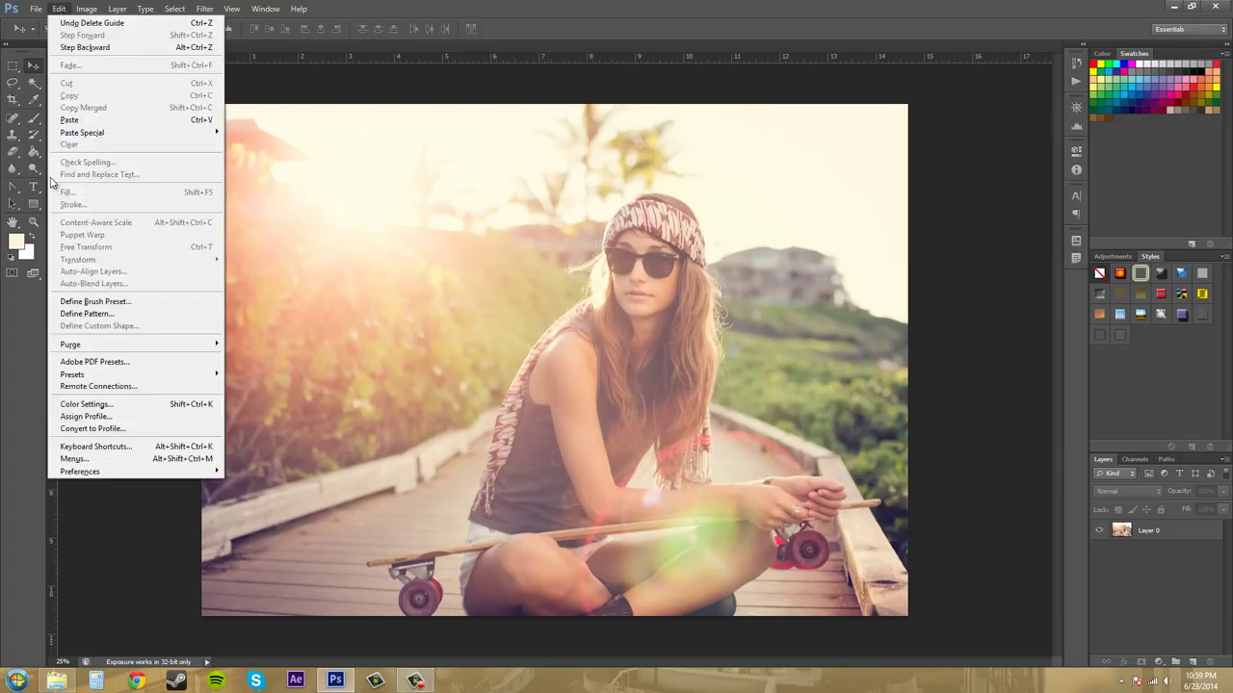
{"action": "mouse_move", "coordinate": [91, 476]}
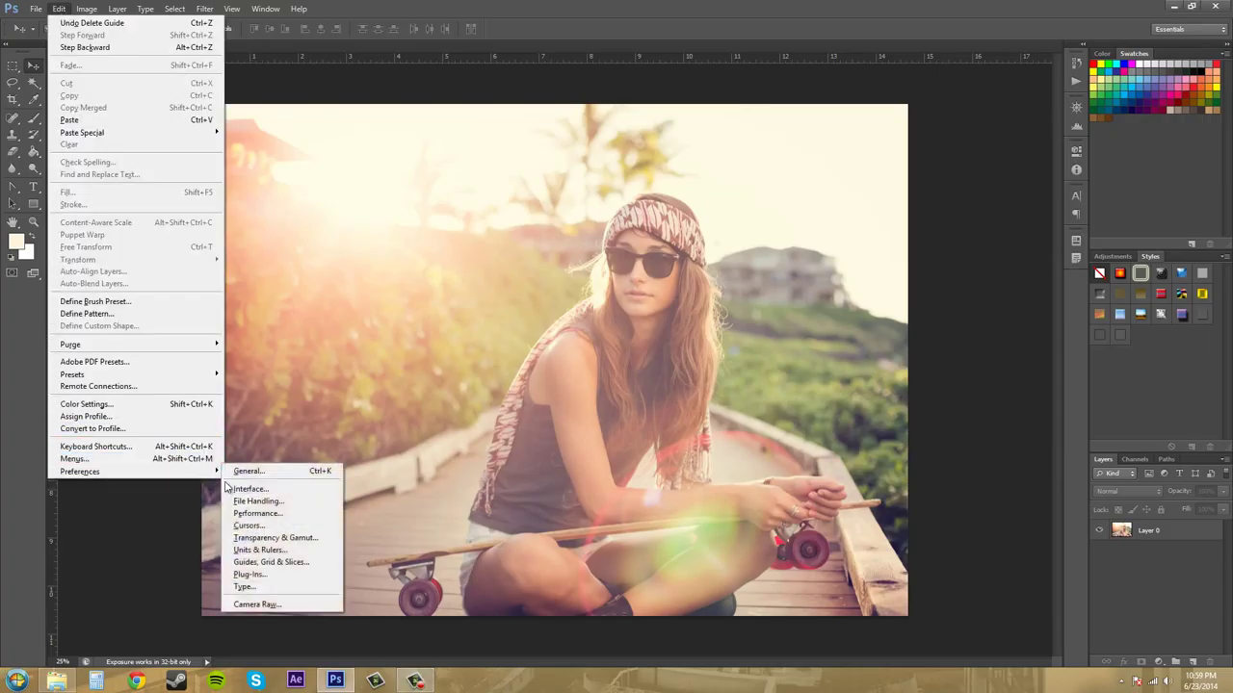
{"action": "left_click", "coordinate": [271, 515]}
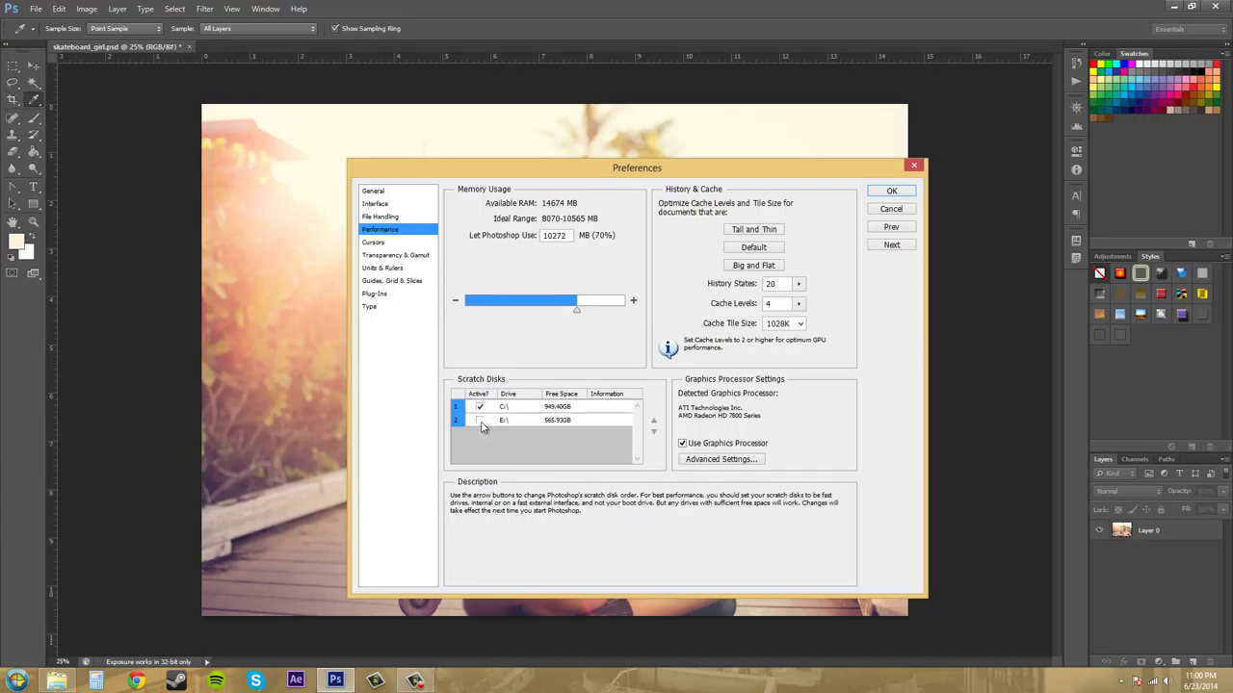
{"action": "left_click", "coordinate": [480, 421]}
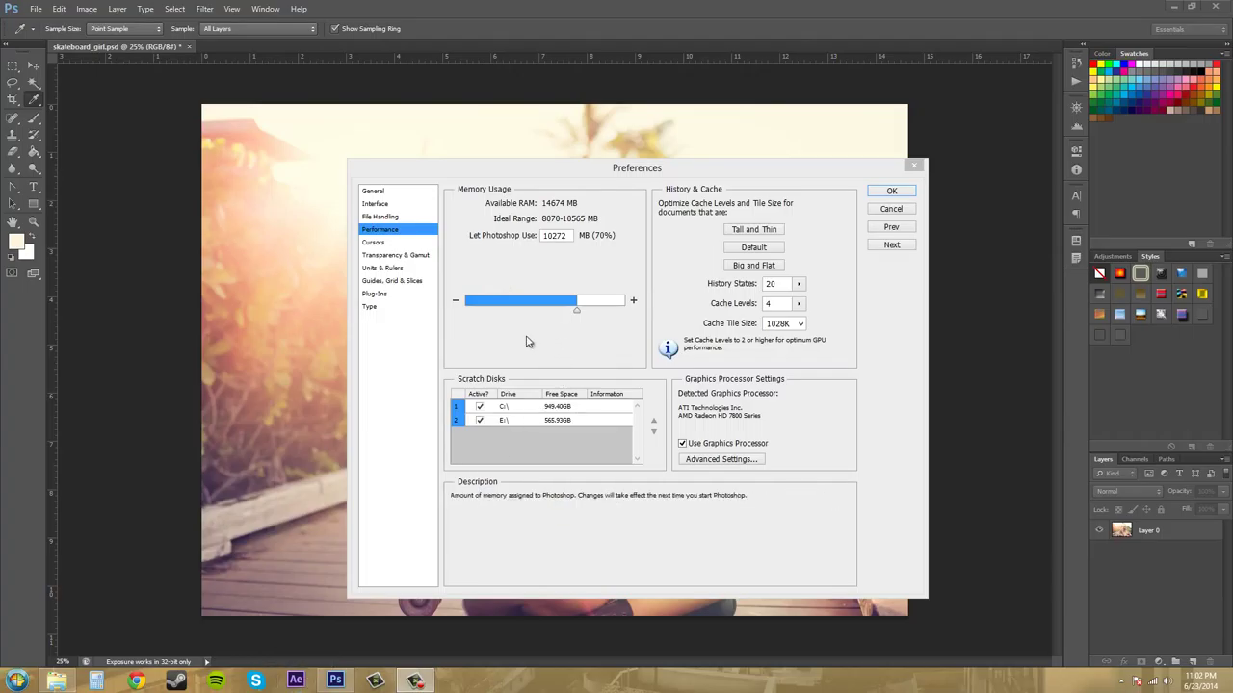
- Raise the Memory Usage allowance from 70% to 12033 MB (82%)
{"action": "left_click", "coordinate": [634, 302]}
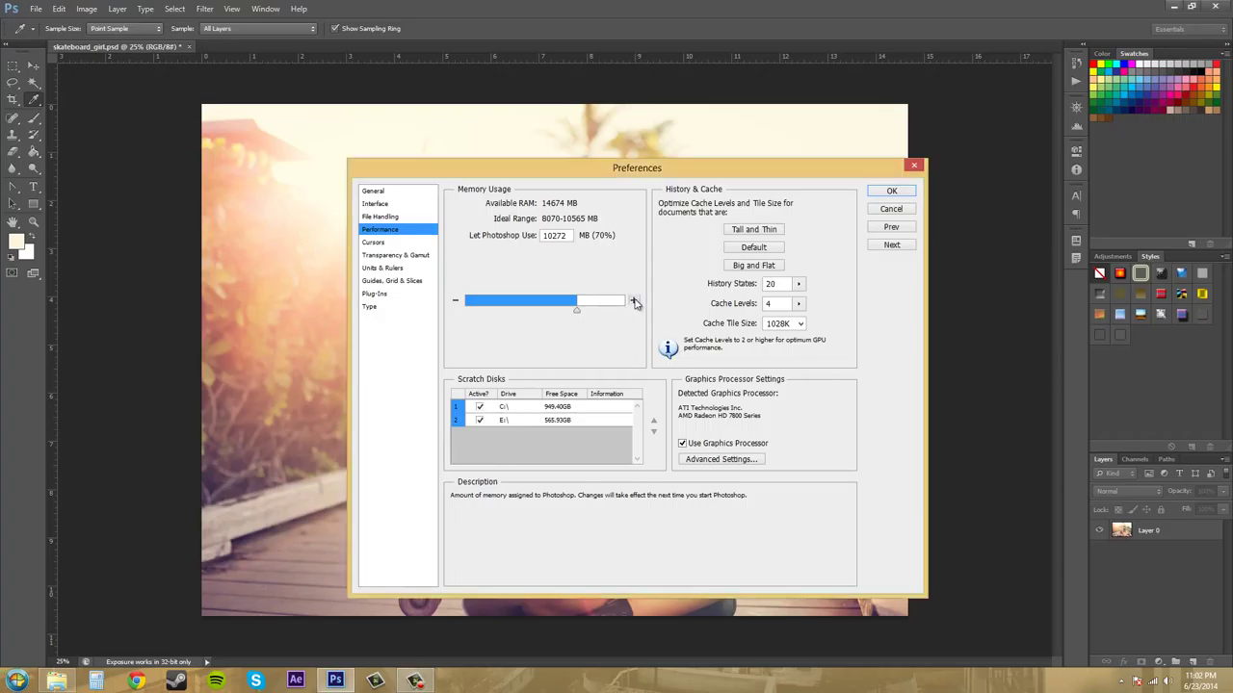
{"action": "left_click", "coordinate": [633, 302]}
{"action": "left_click", "coordinate": [633, 301]}
{"action": "left_click", "coordinate": [634, 302]}
{"action": "left_click", "coordinate": [633, 301]}
{"action": "left_click", "coordinate": [634, 301]}
{"action": "left_click", "coordinate": [634, 302]}
{"action": "left_click", "coordinate": [634, 301]}
{"action": "left_click", "coordinate": [633, 301]}
{"action": "left_click", "coordinate": [634, 301]}
{"action": "left_click", "coordinate": [634, 301]}
{"action": "left_click", "coordinate": [633, 302]}
{"action": "left_click", "coordinate": [633, 302]}
{"action": "left_click", "coordinate": [634, 302]}
{"action": "mouse_move", "coordinate": [835, 291]}
{"action": "mouse_move", "coordinate": [558, 337]}
{"action": "left_click", "coordinate": [775, 267]}
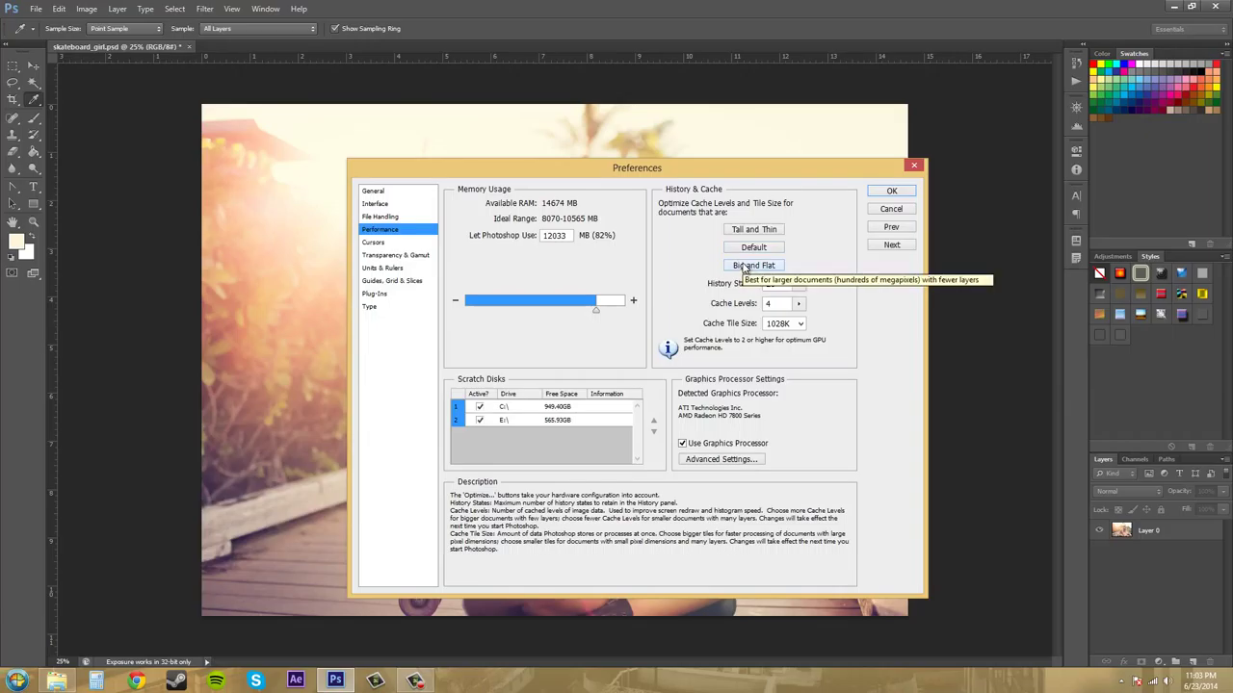
{"action": "left_click", "coordinate": [747, 269]}
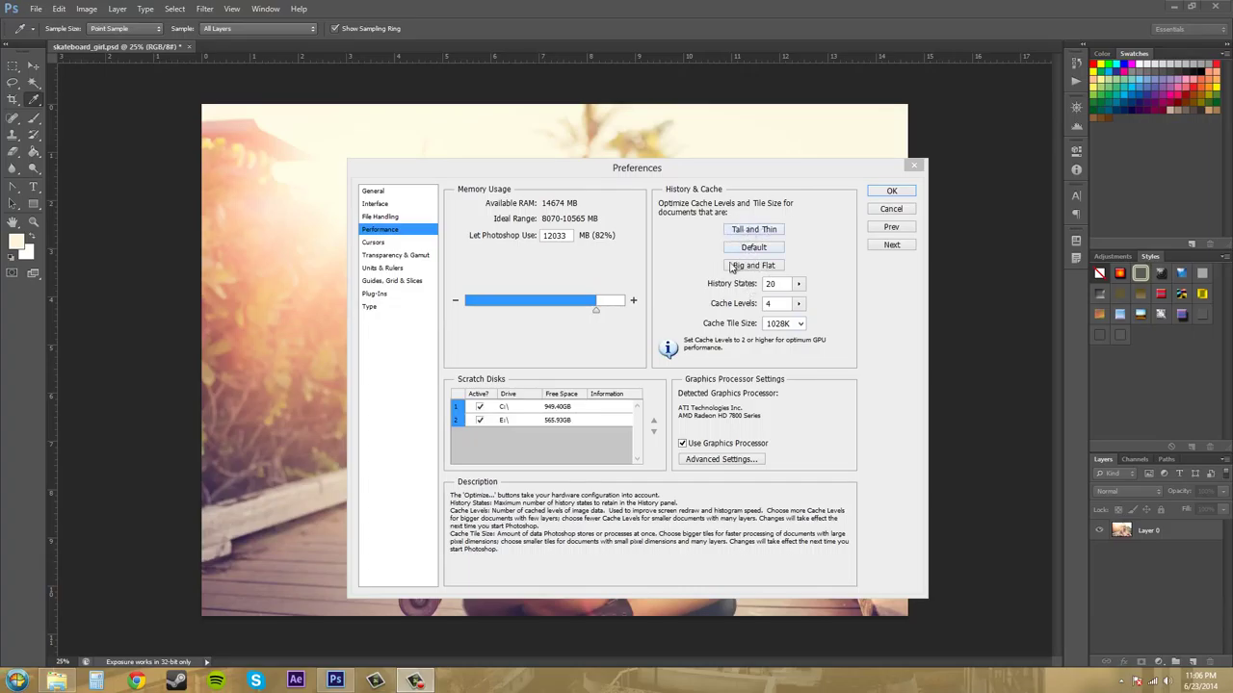
{"action": "left_click", "coordinate": [800, 326]}
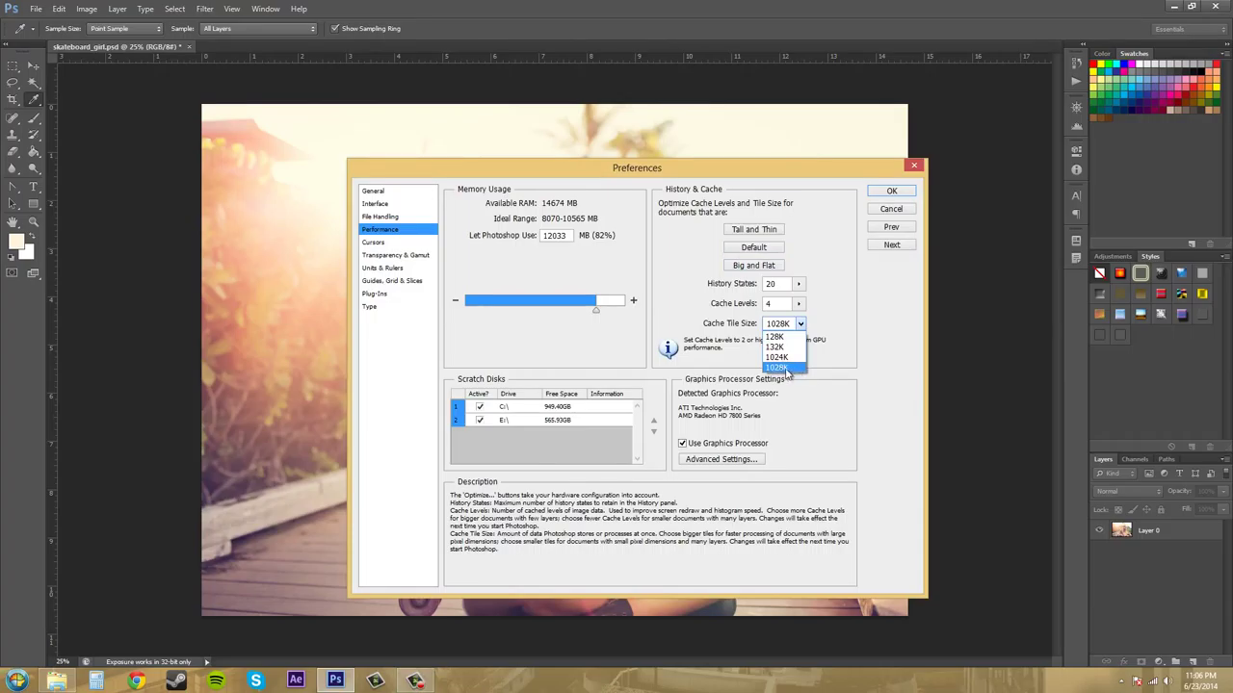
{"action": "left_click", "coordinate": [789, 371]}
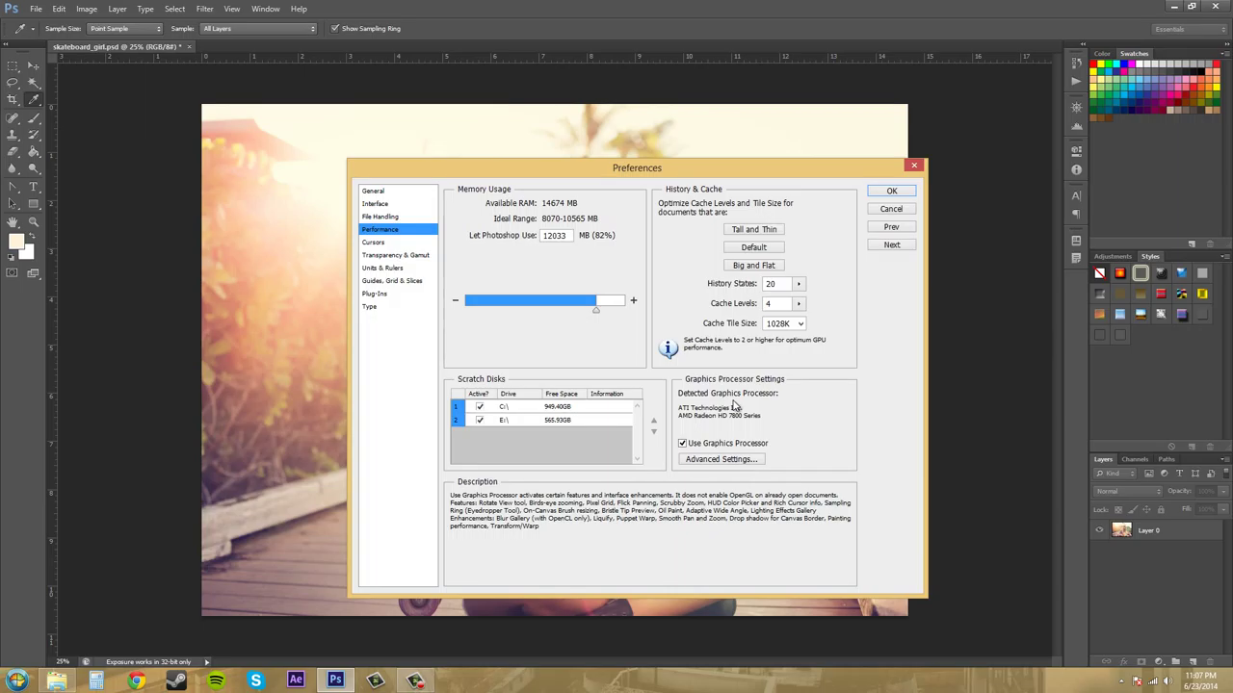
- Open Advanced Settings and keep Drawing Mode on Advanced with OpenCL ticked
{"action": "left_click", "coordinate": [730, 462]}
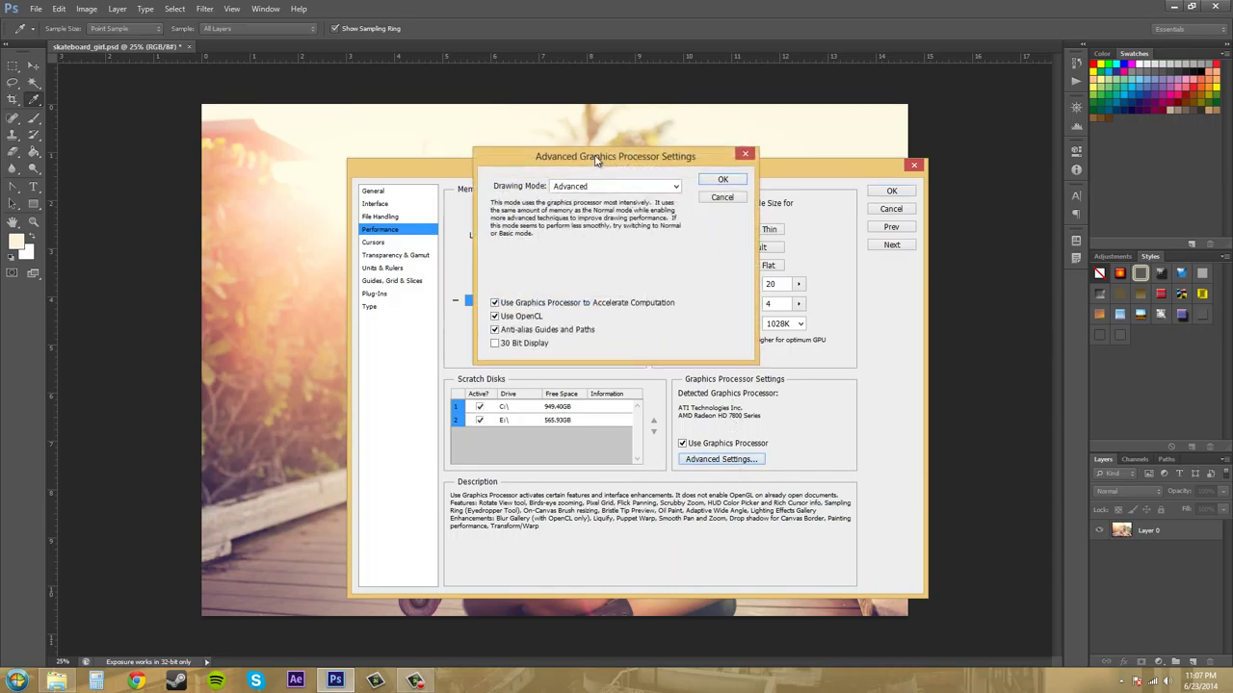
{"action": "left_click_drag", "start_coordinate": [595, 158], "coordinate": [734, 242]}
{"action": "left_click", "coordinate": [872, 312]}
{"action": "left_click", "coordinate": [872, 312]}
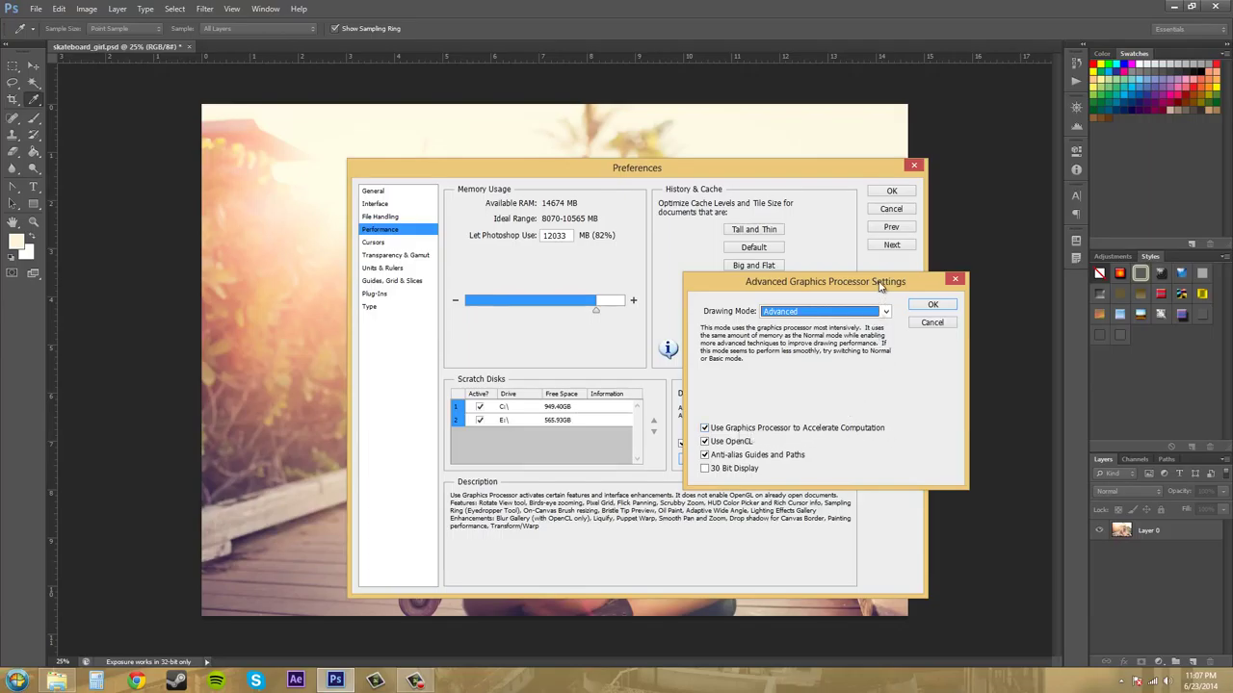
{"action": "left_click_drag", "start_coordinate": [877, 286], "coordinate": [1040, 327]}
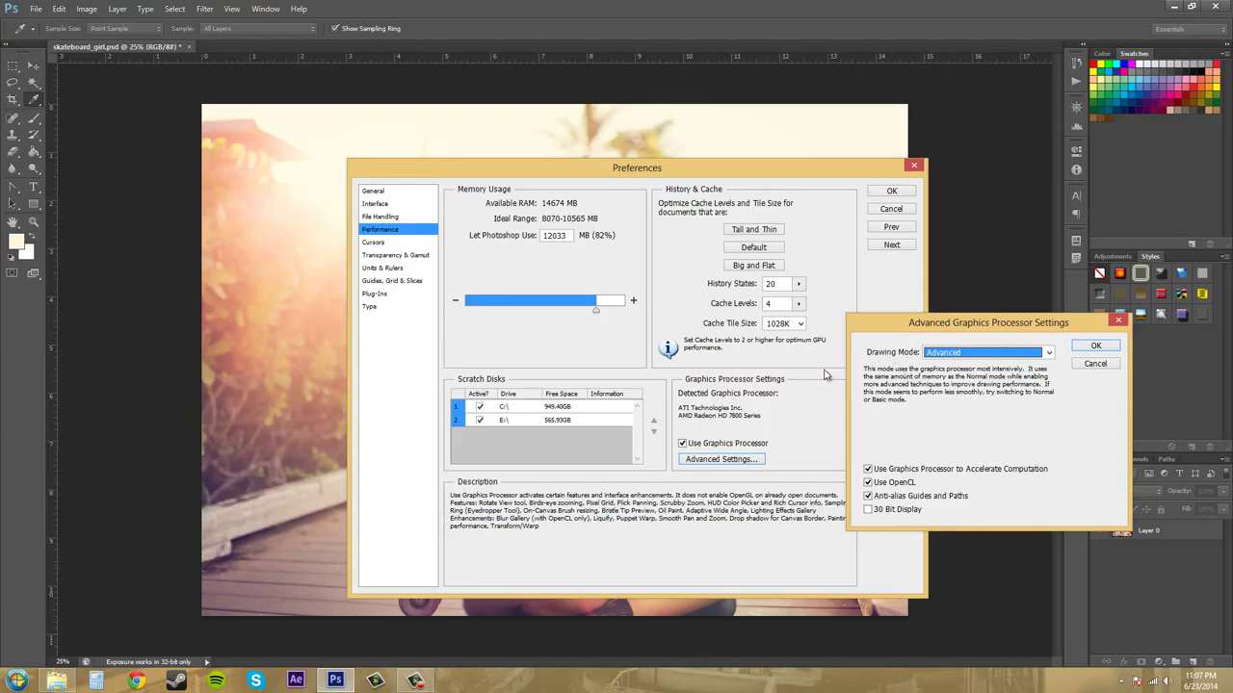
{"action": "left_click", "coordinate": [978, 358]}
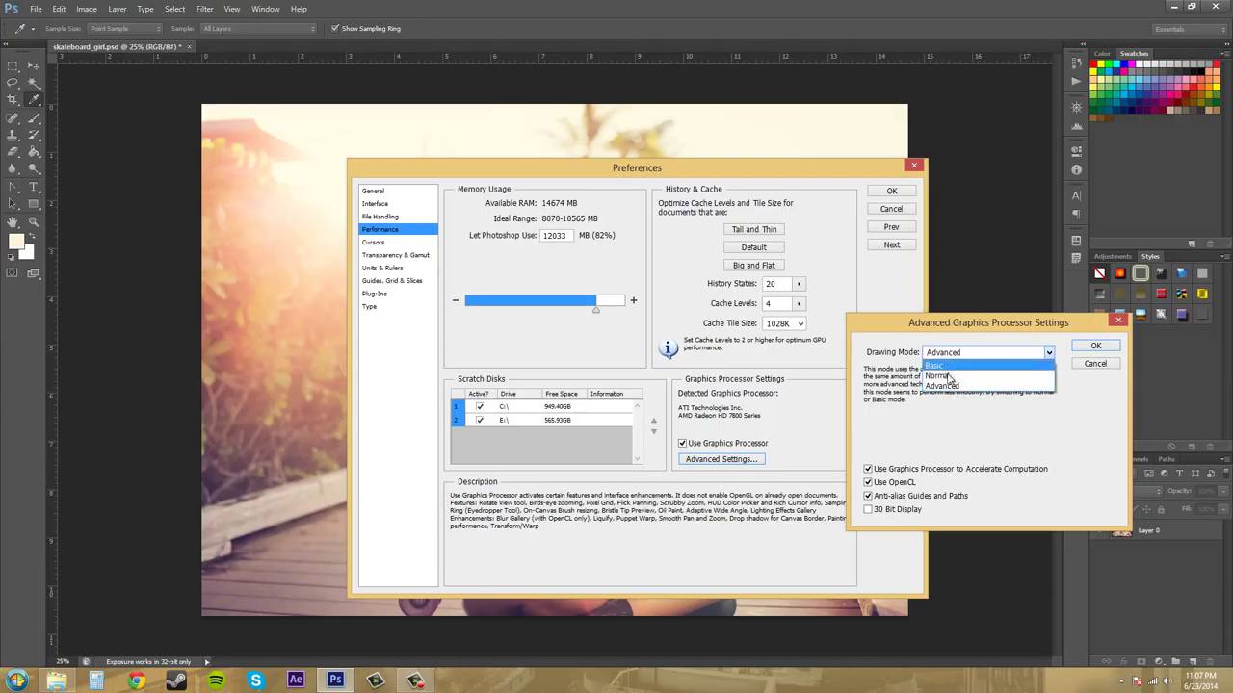
{"action": "left_click", "coordinate": [965, 420]}
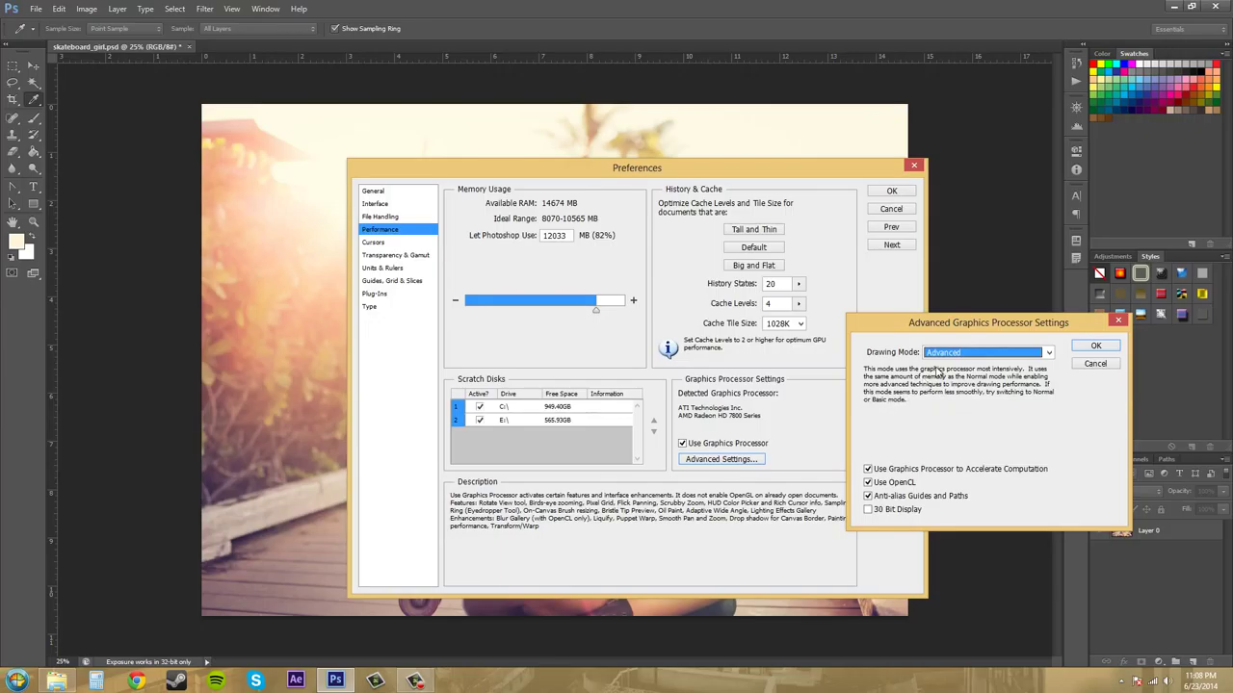
{"action": "left_click_drag", "start_coordinate": [992, 323], "coordinate": [908, 335]}
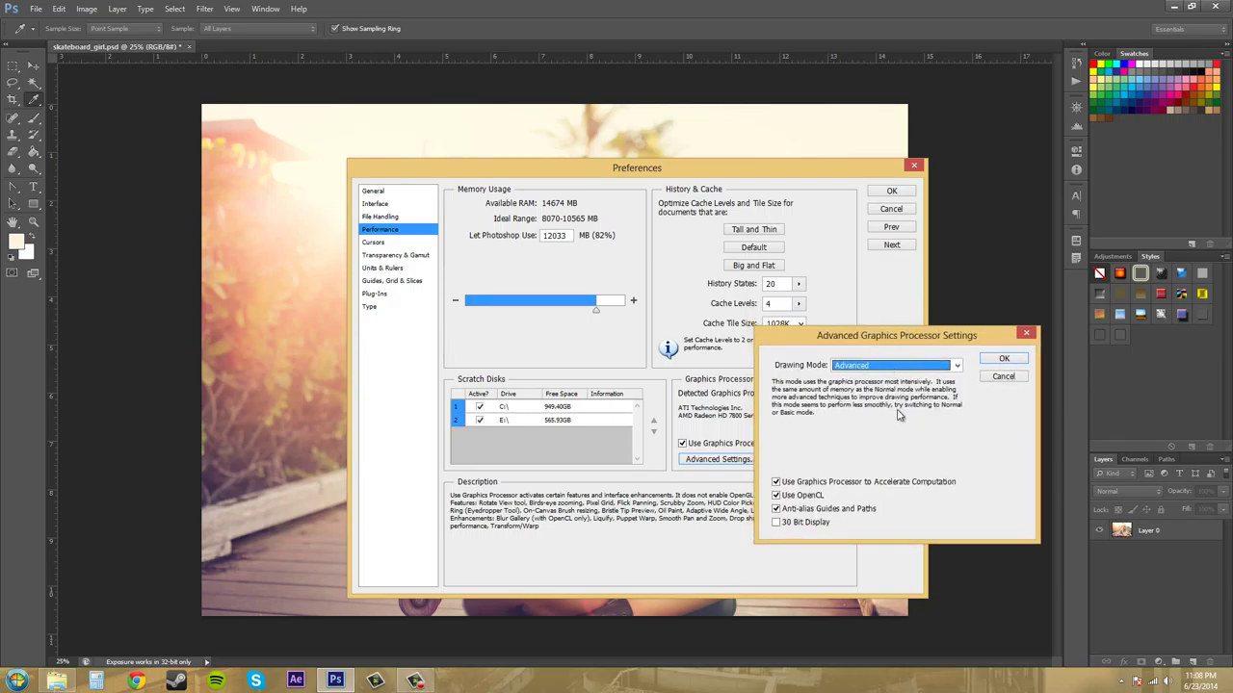
{"action": "left_click", "coordinate": [1000, 364]}
- Confirm the Advanced Graphics Processor Settings with OK, returning to Performance preferences
{"action": "mouse_move", "coordinate": [805, 395]}
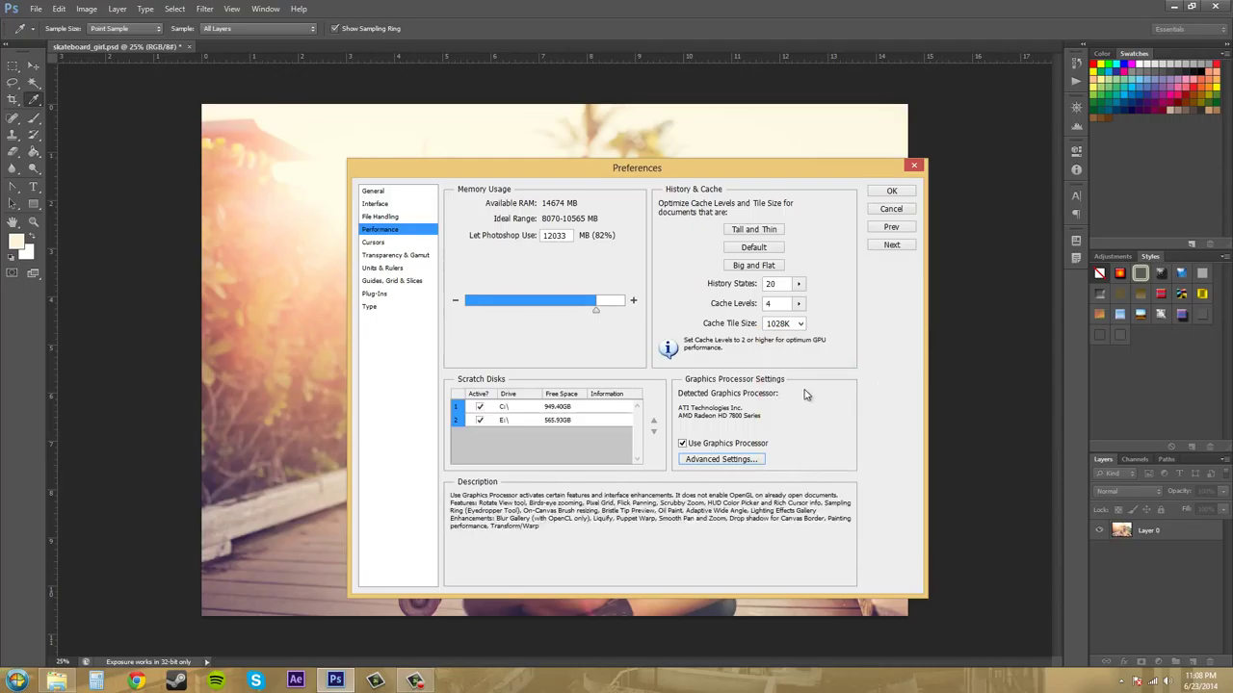